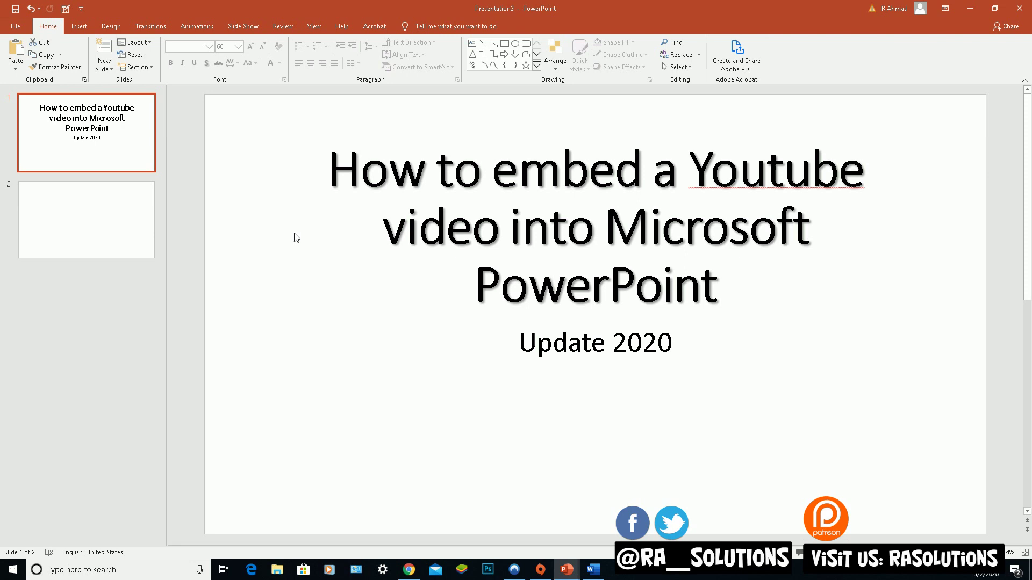
Move from the title slide to the empty slide 2, then bring up the YouTube video page
drag(359, 177, 812, 299)
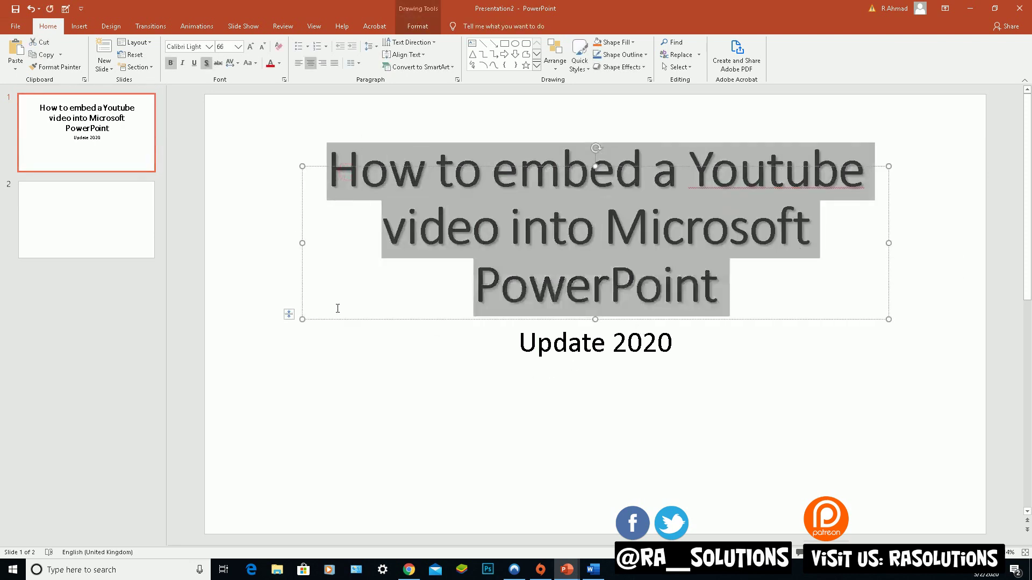
click(149, 252)
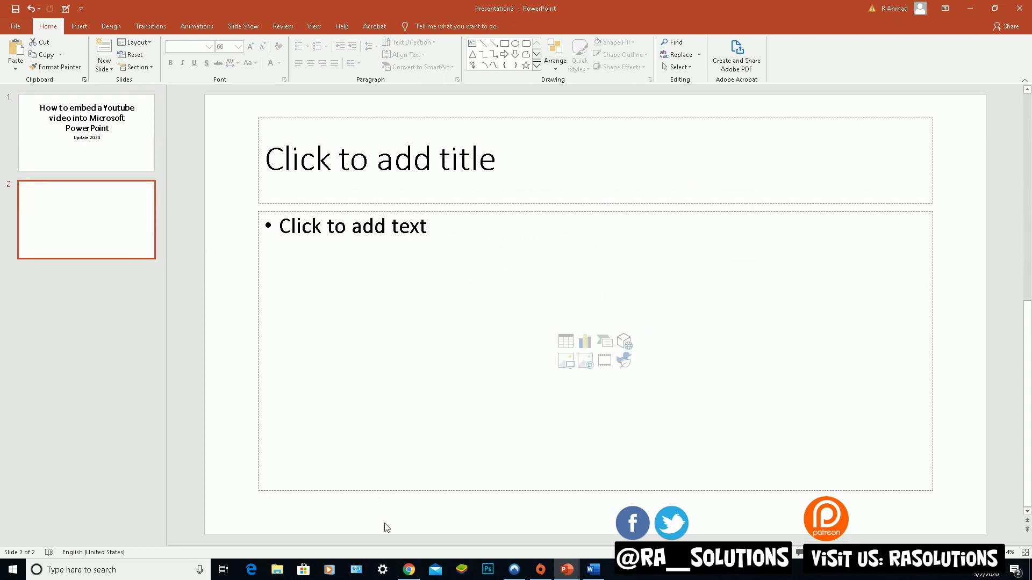
click(408, 569)
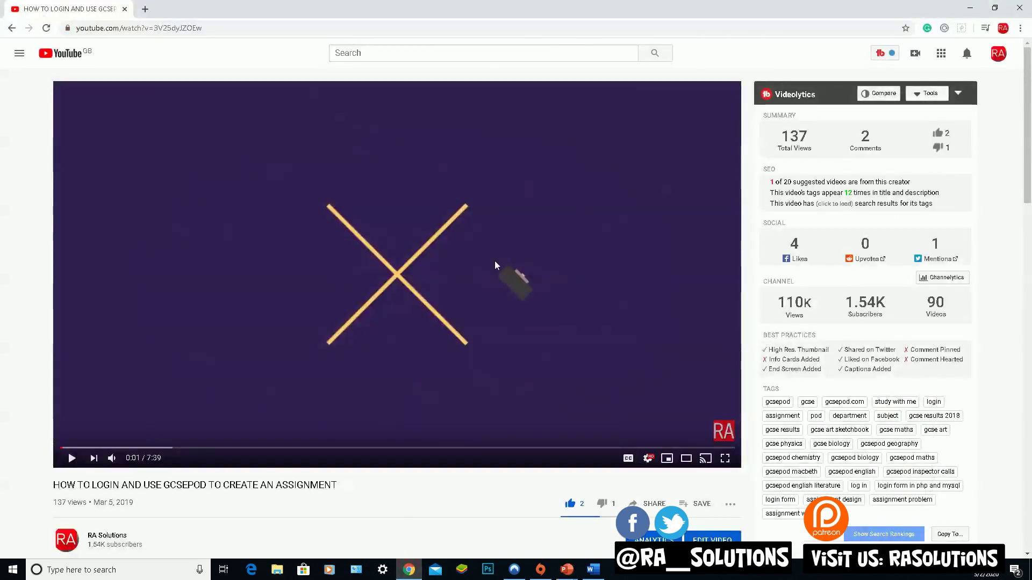
Copy the gcsepod YouTube video's full web address from the address bar
scroll(317, 198, down, 6)
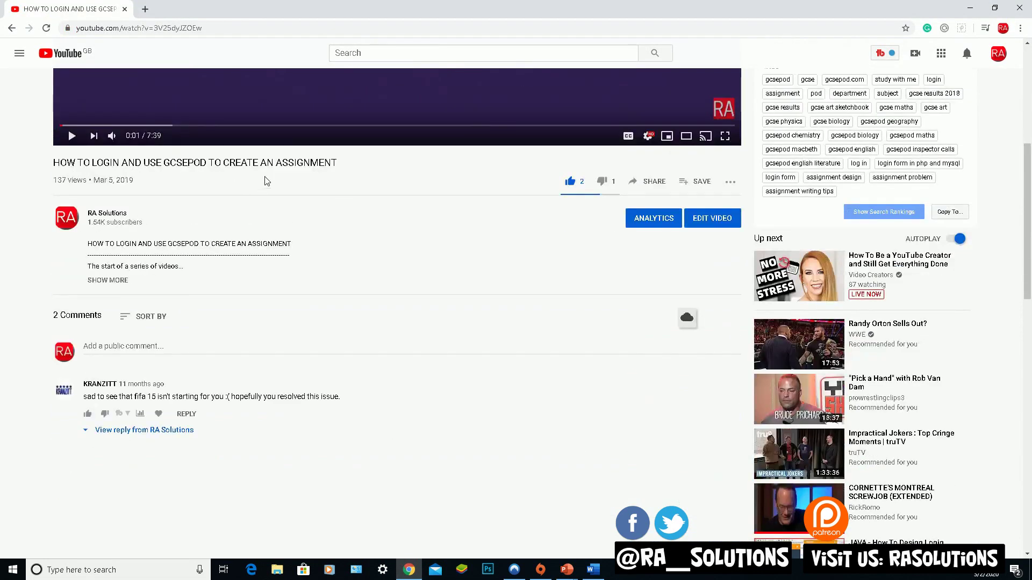
scroll(311, 181, up, 2)
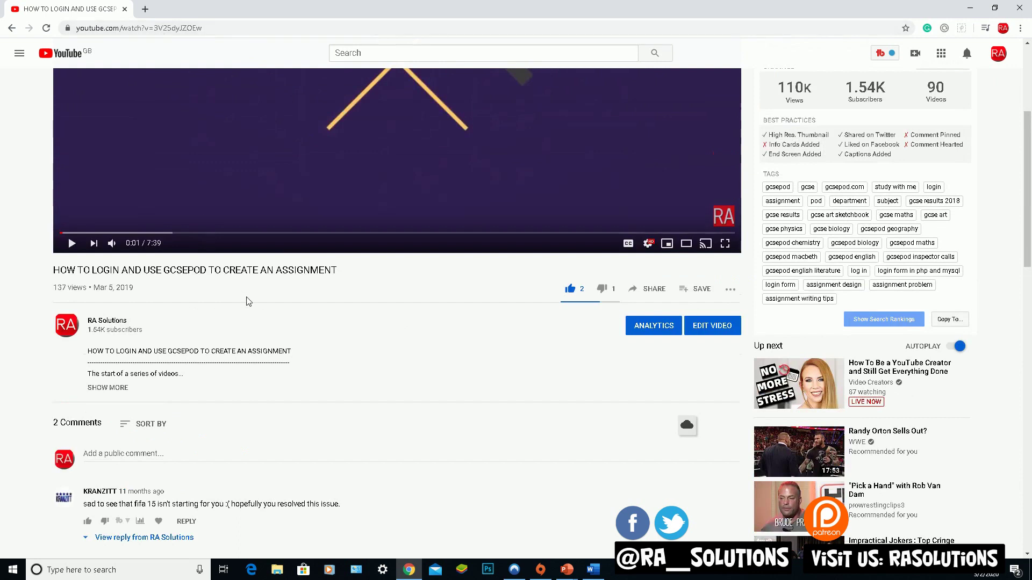
scroll(248, 301, down, 1)
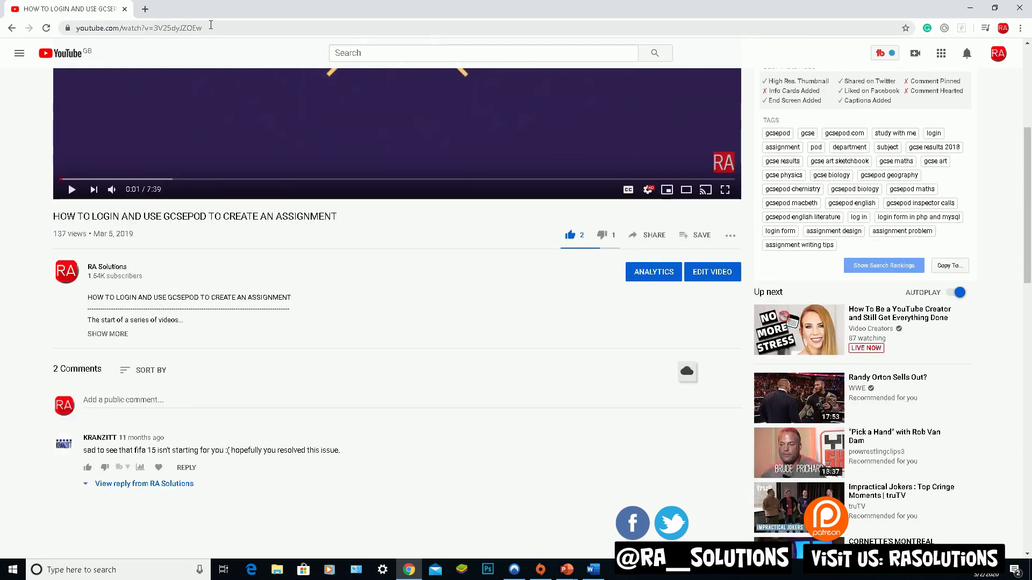
drag(211, 25, 65, 20)
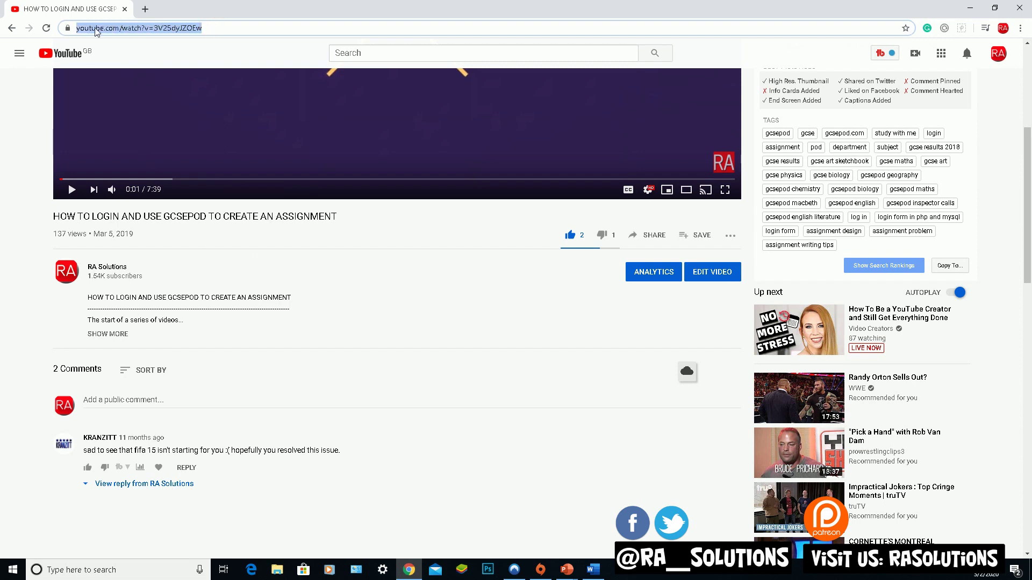
right_click(129, 28)
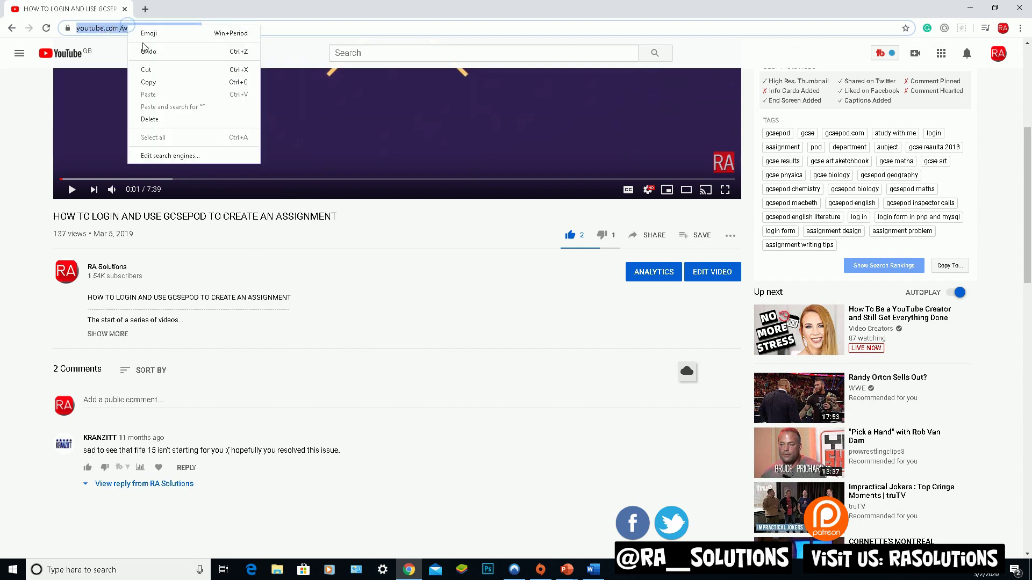
click(149, 90)
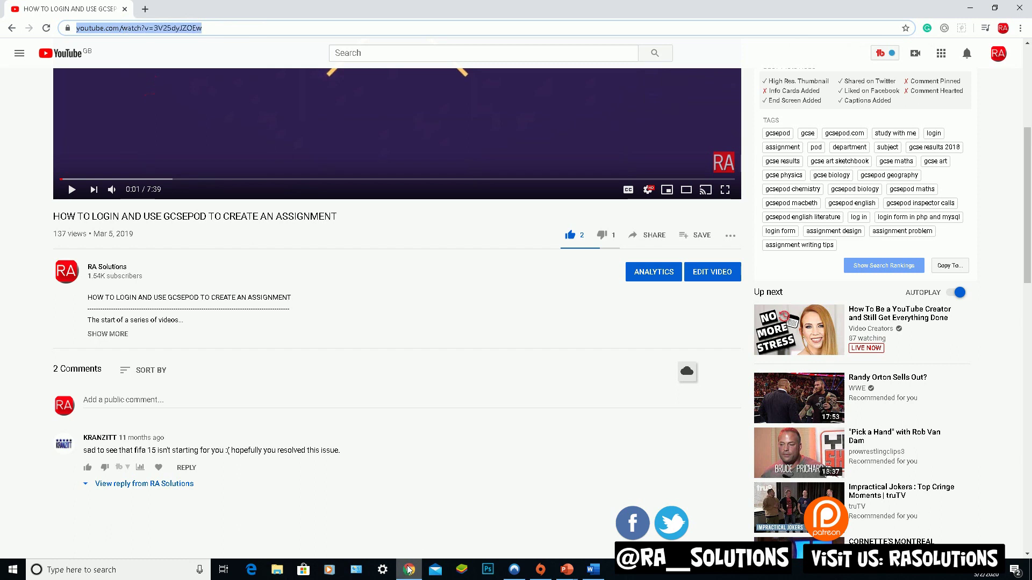
Return to the Presentation2 PowerPoint window
mouse_move(418, 578)
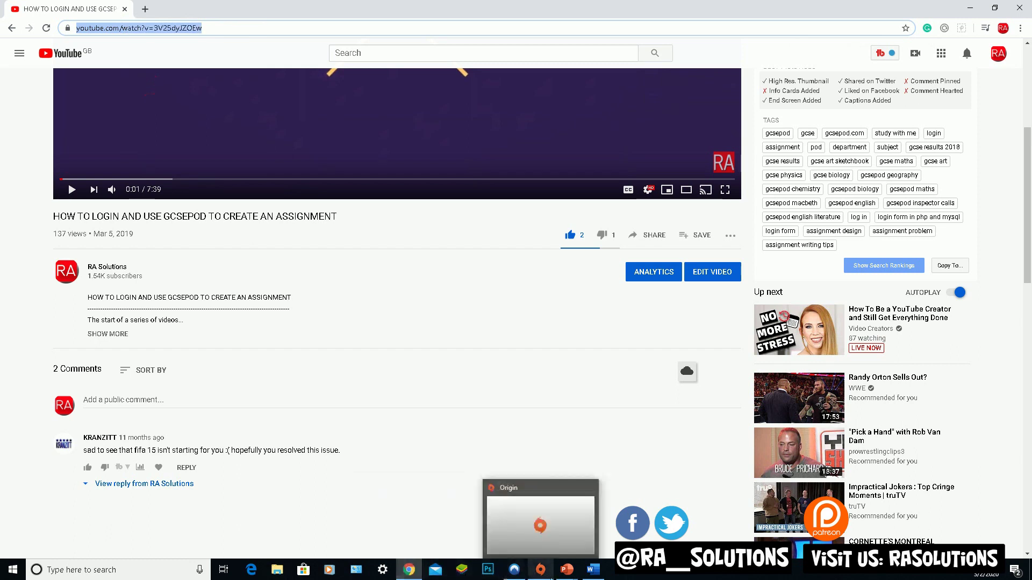
click(566, 570)
click(593, 539)
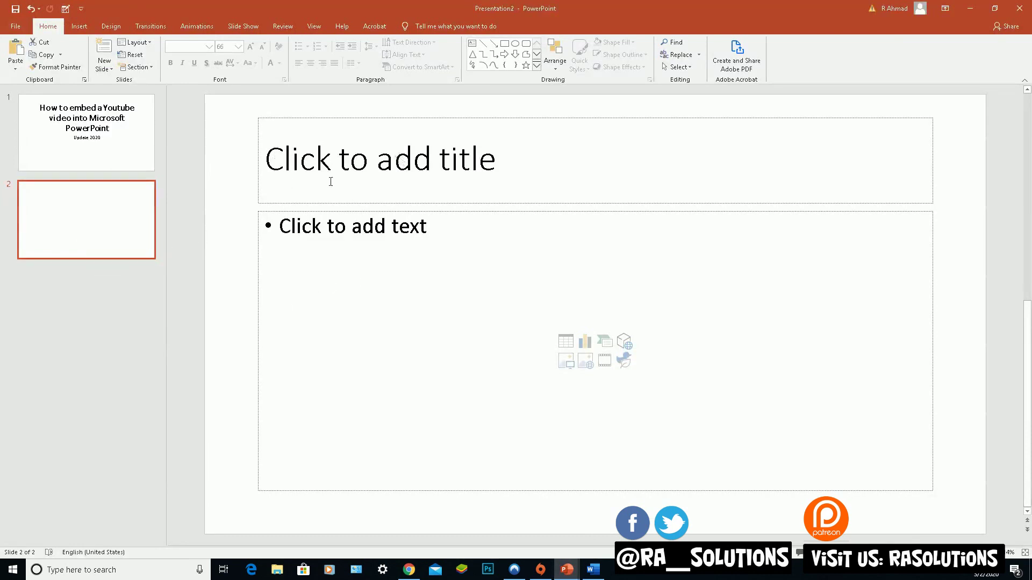
With slide 2 selected, open the Insert tab's Video dropdown
click(86, 114)
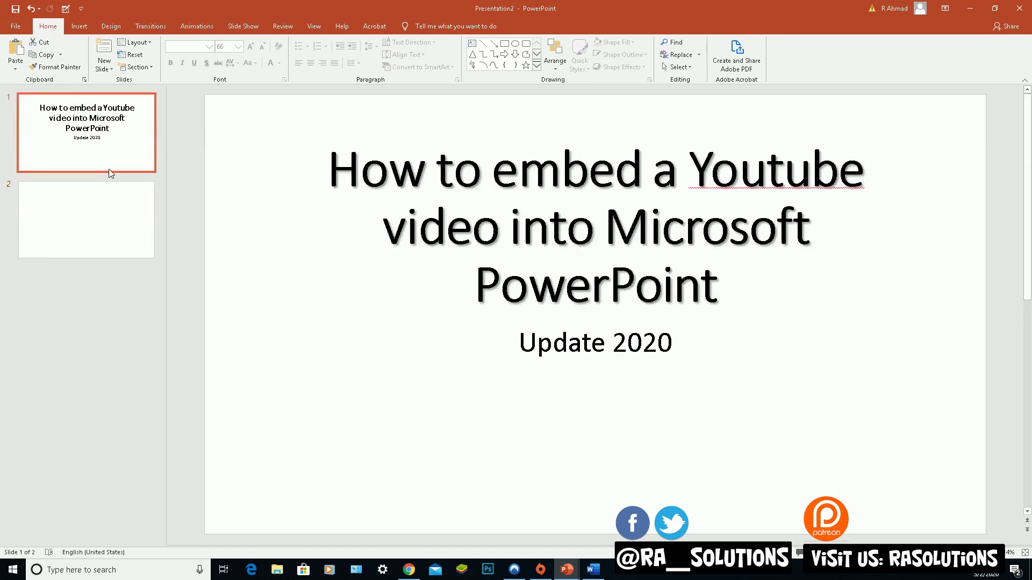
click(103, 216)
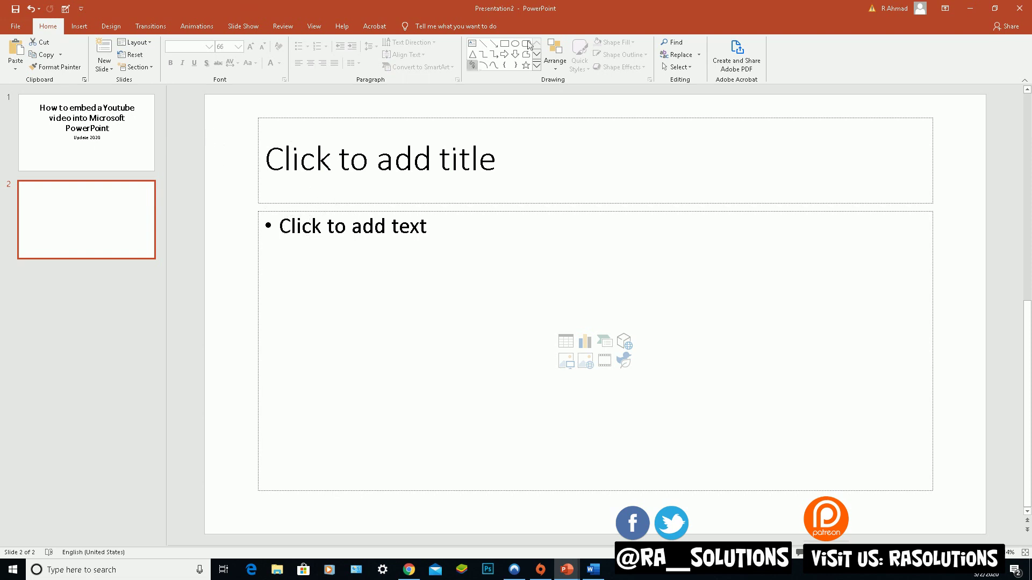
click(81, 28)
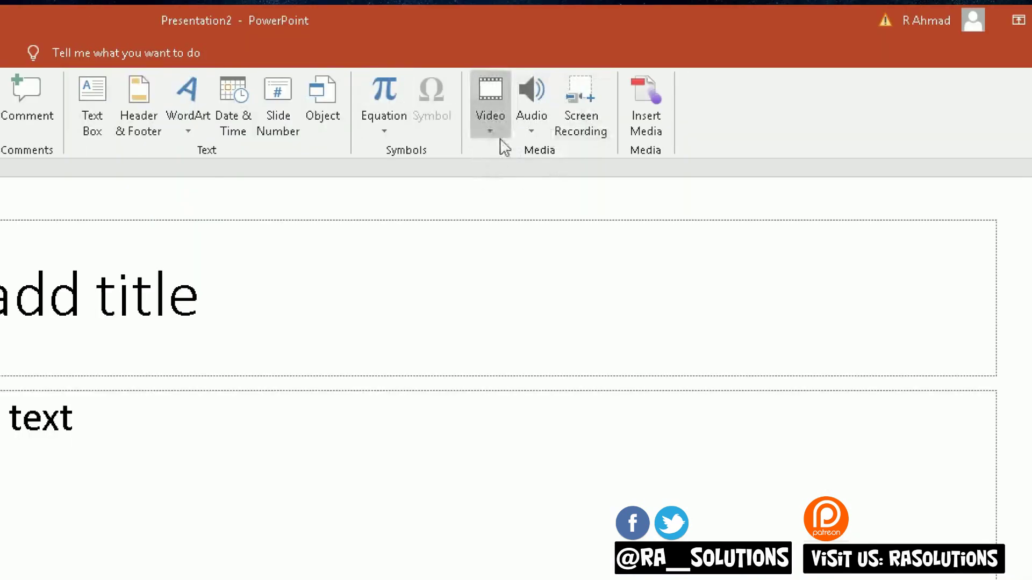
click(490, 133)
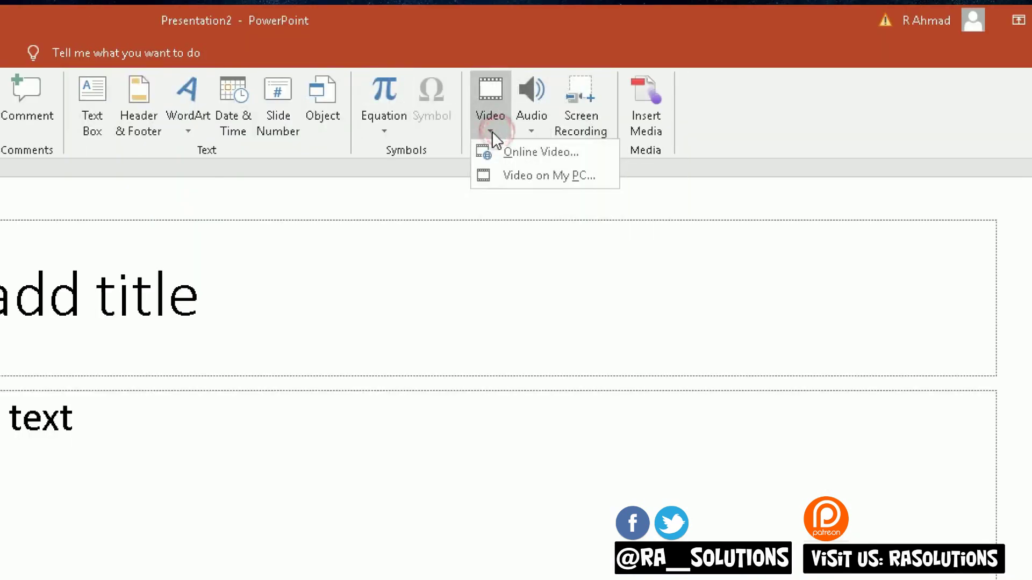
Paste the copied YouTube link into the Online Video field and insert the video
click(520, 154)
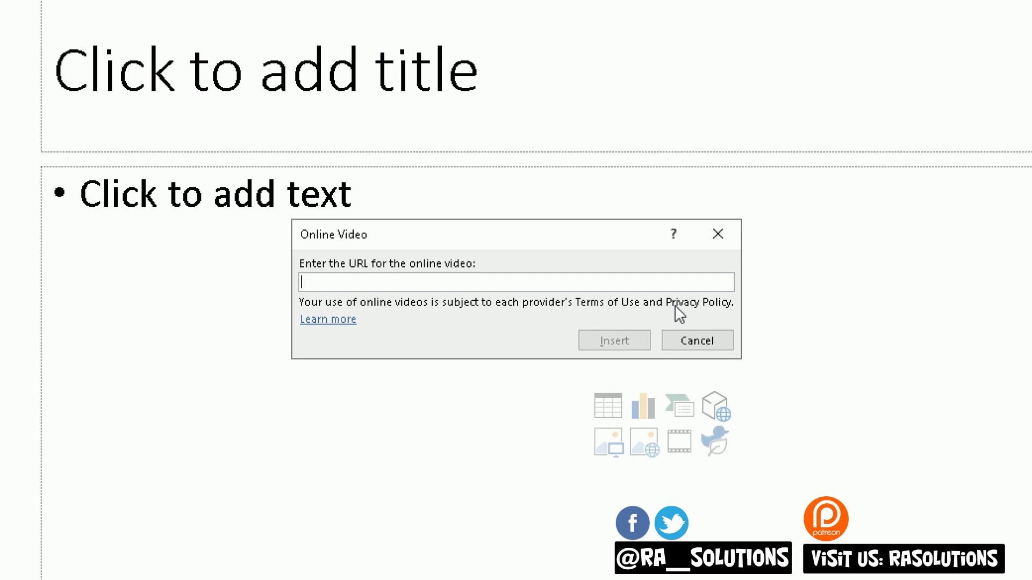
right_click(365, 284)
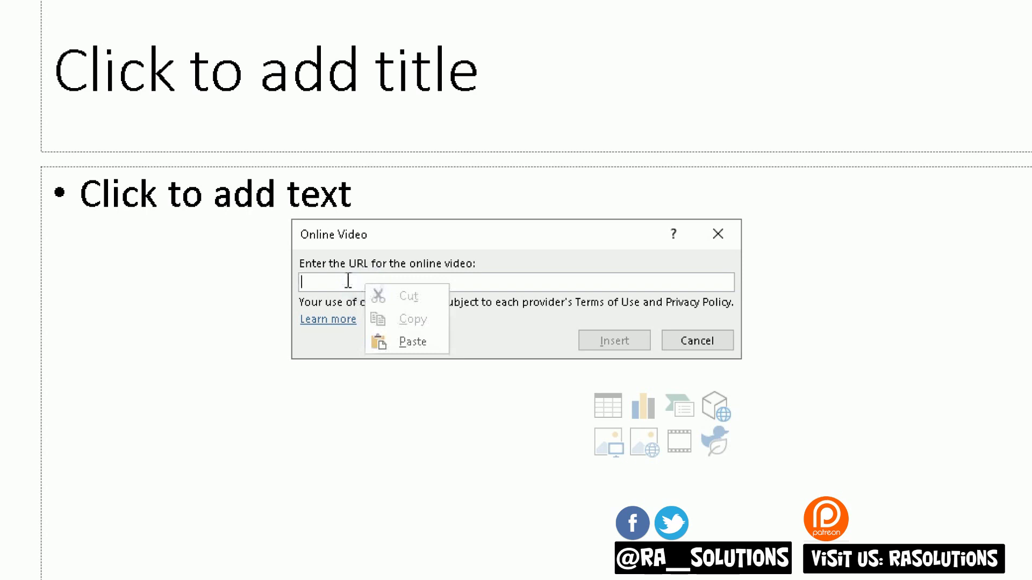
click(347, 280)
right_click(346, 279)
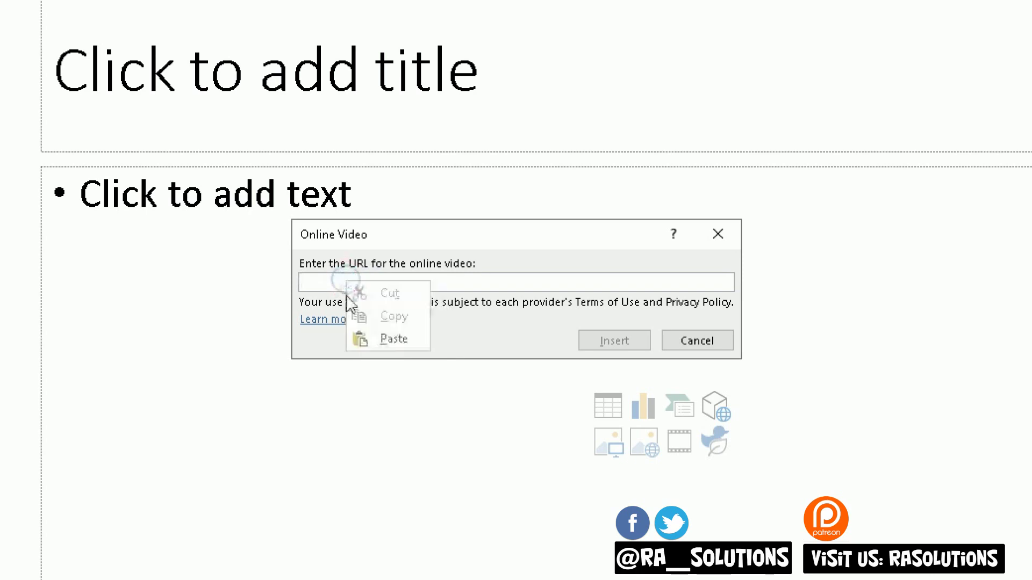
click(329, 279)
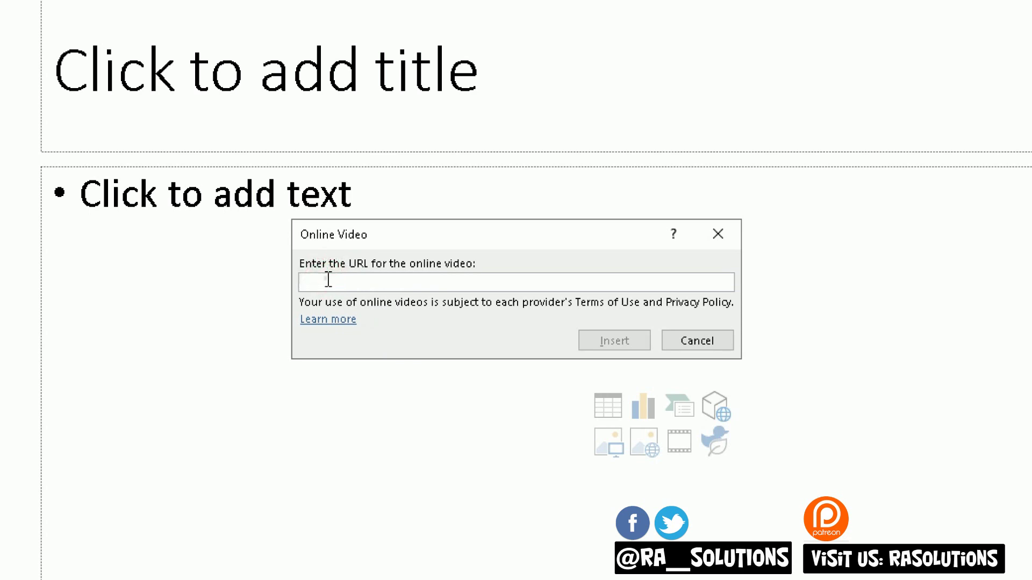
right_click(328, 280)
click(348, 338)
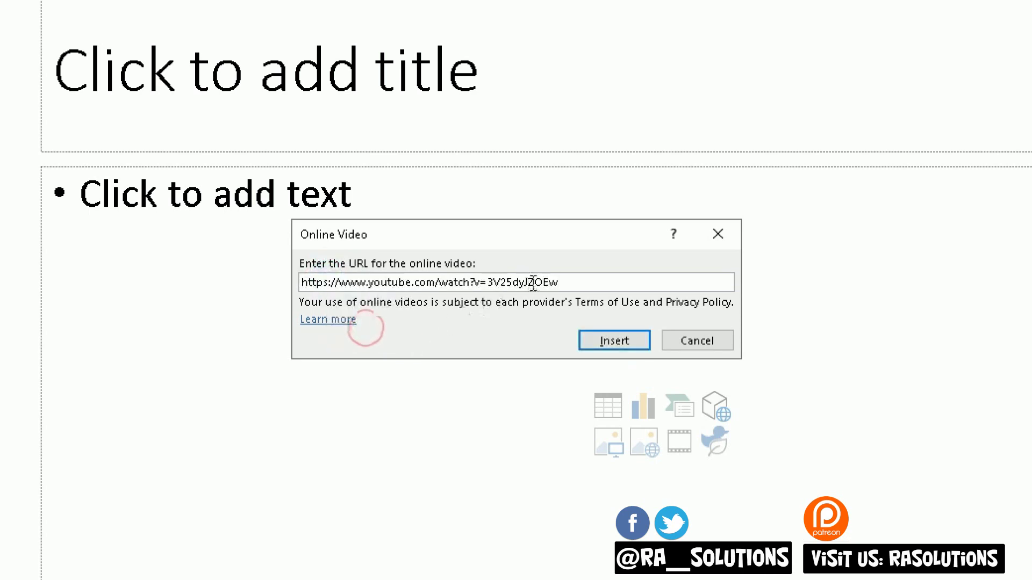
drag(568, 283, 289, 281)
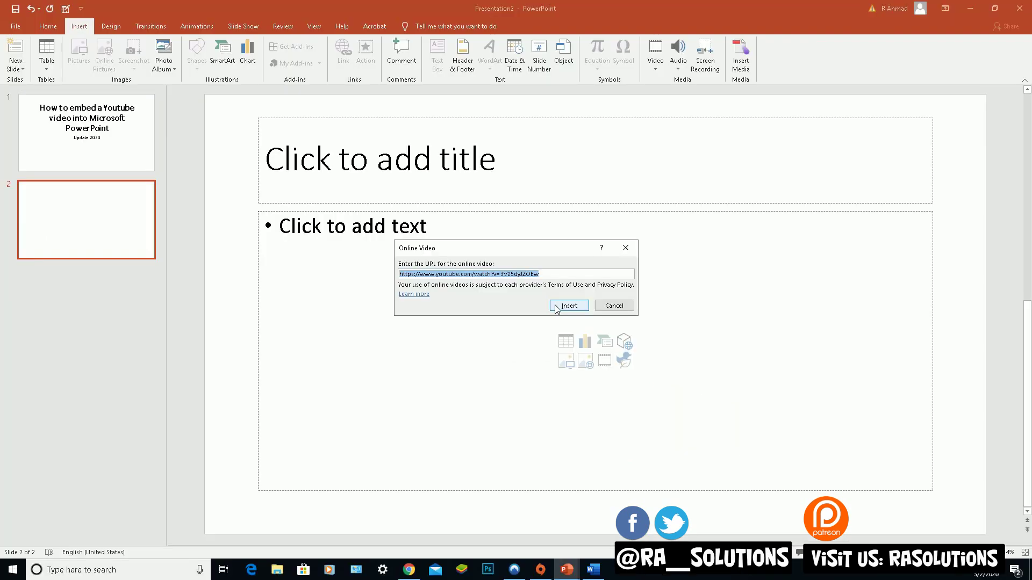
click(556, 308)
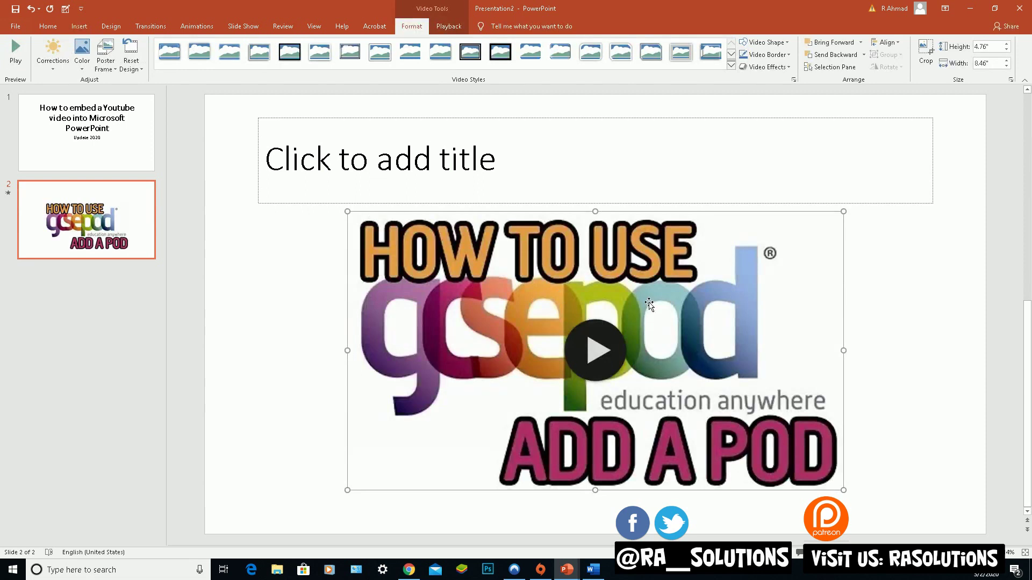
Move the video to the top-left, enlarge it to 6.47" by 11.51", then return to slide 1
drag(649, 304, 559, 208)
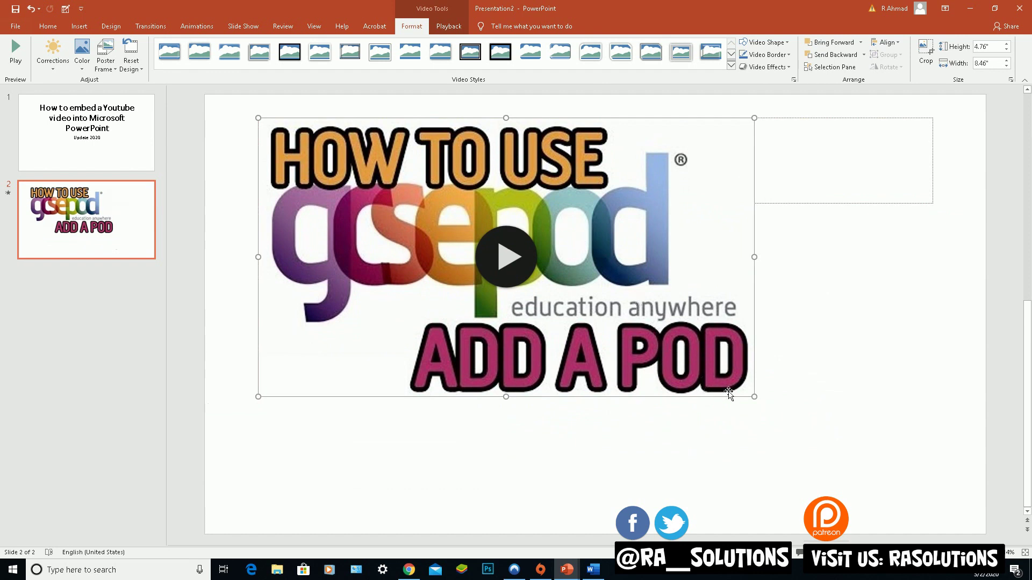
drag(754, 397, 912, 495)
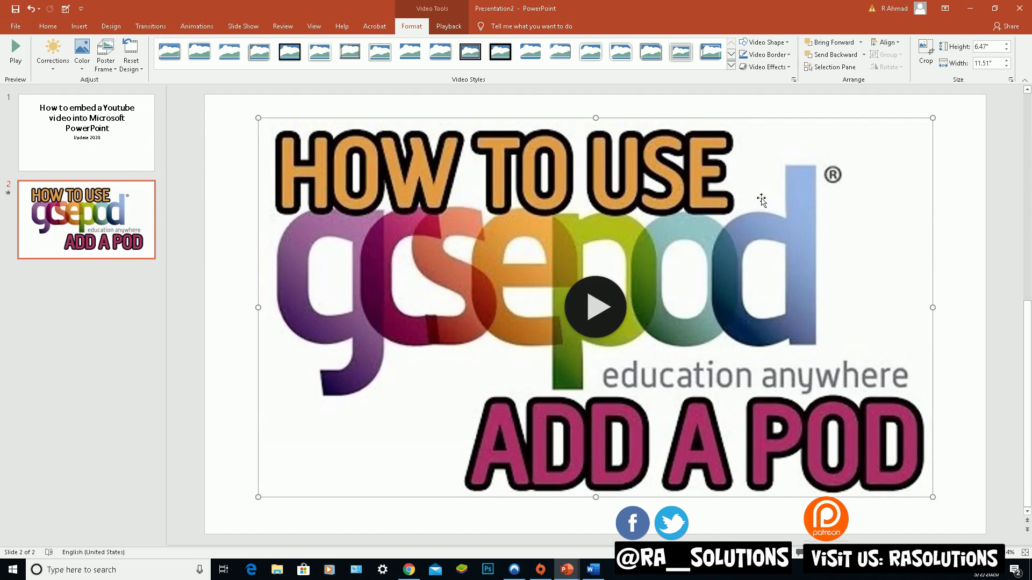
click(94, 139)
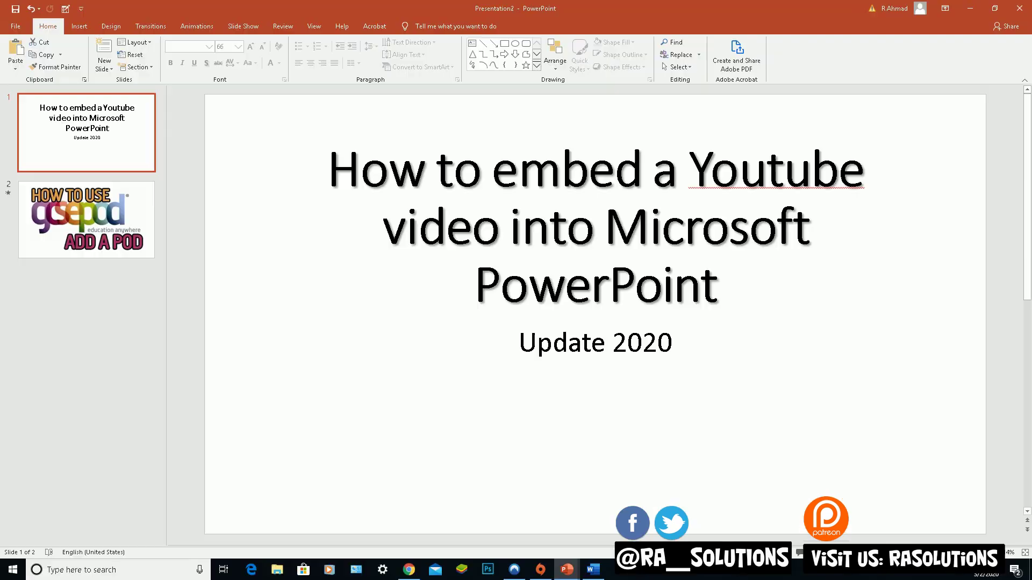
Run the slide show from the title slide and play the gcsepod video on slide 2
click(936, 552)
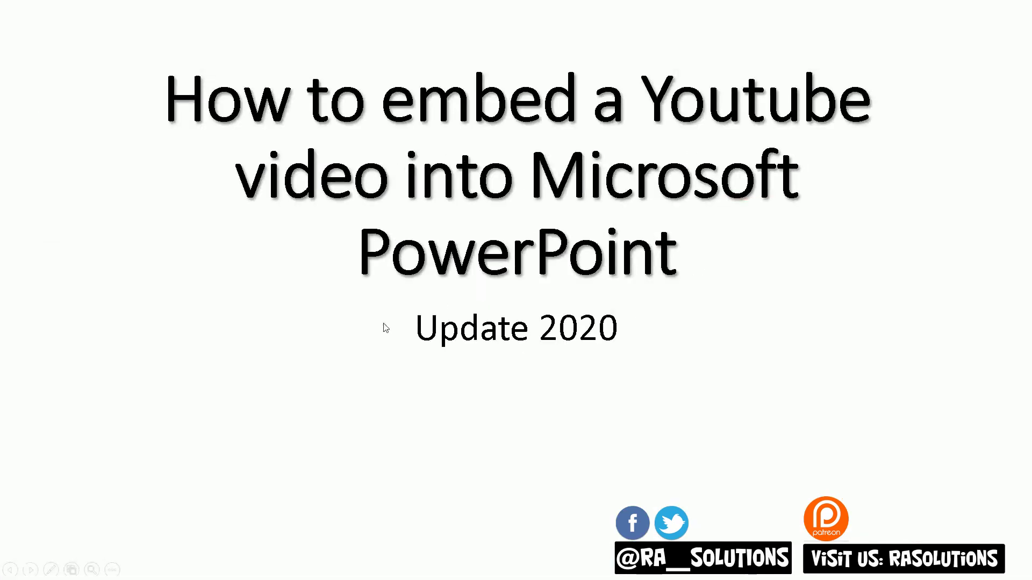
click(479, 388)
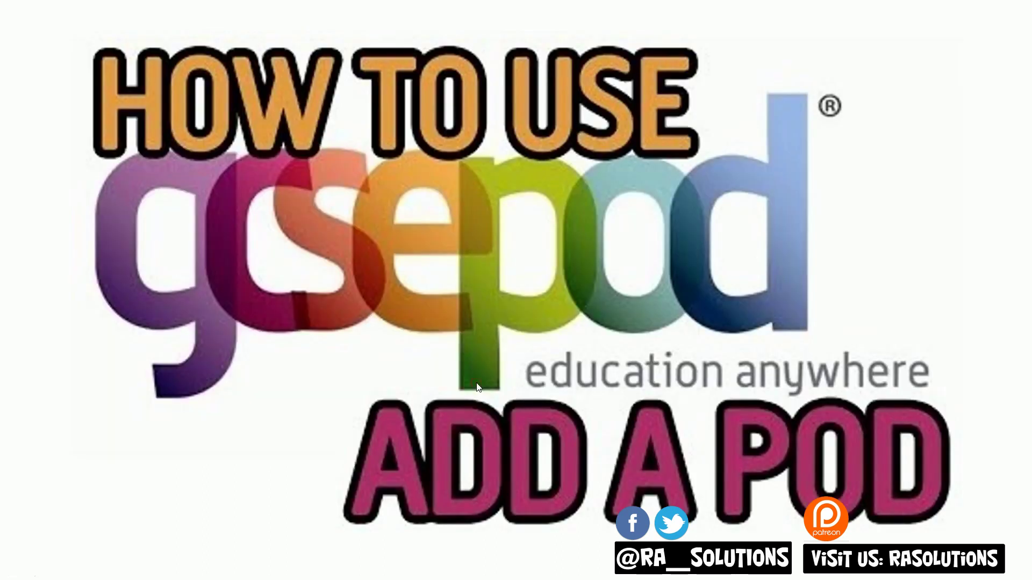
click(530, 256)
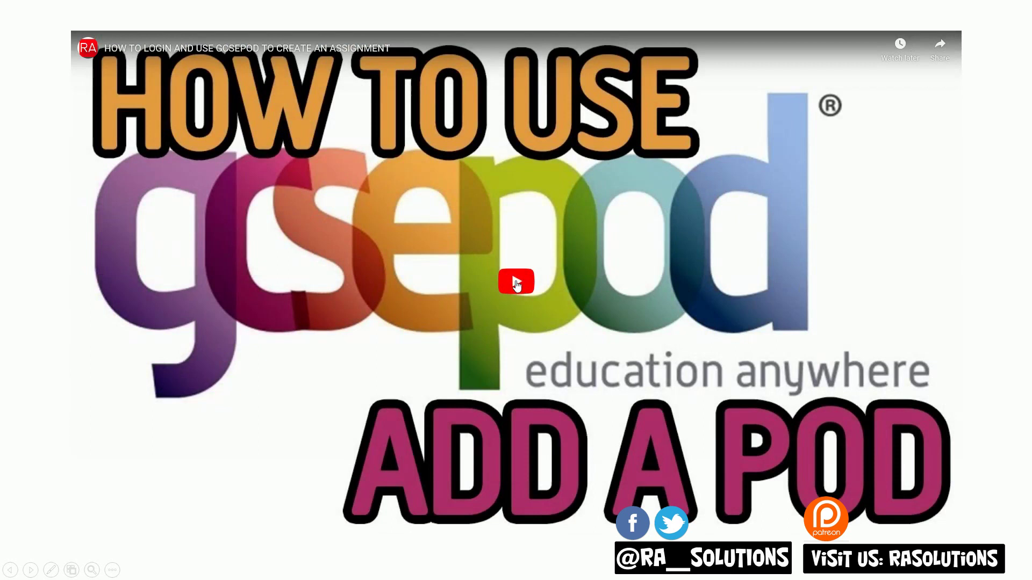
click(516, 283)
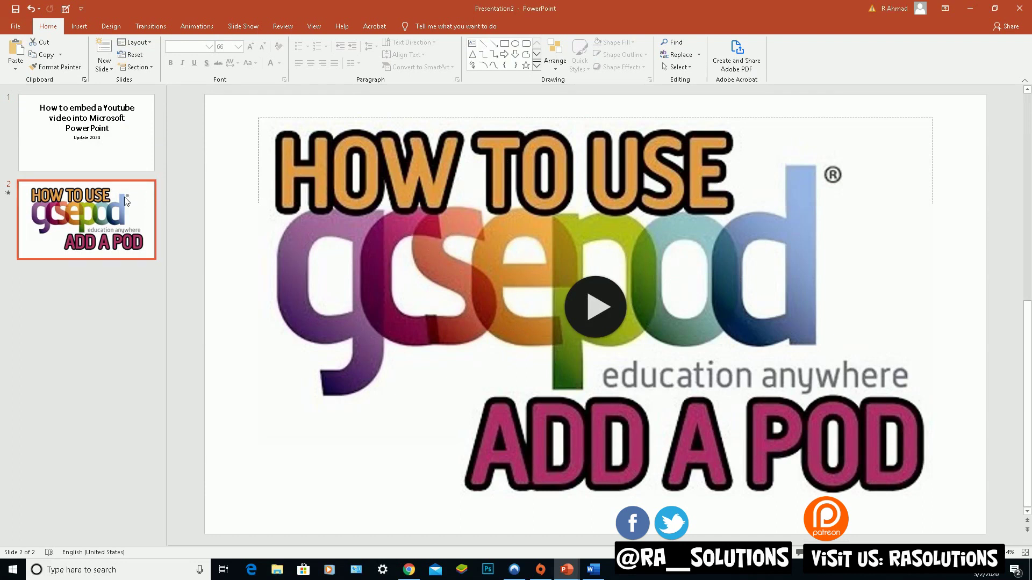
Set the video's Playback Start option to Automatically, then return to slide 1
click(364, 219)
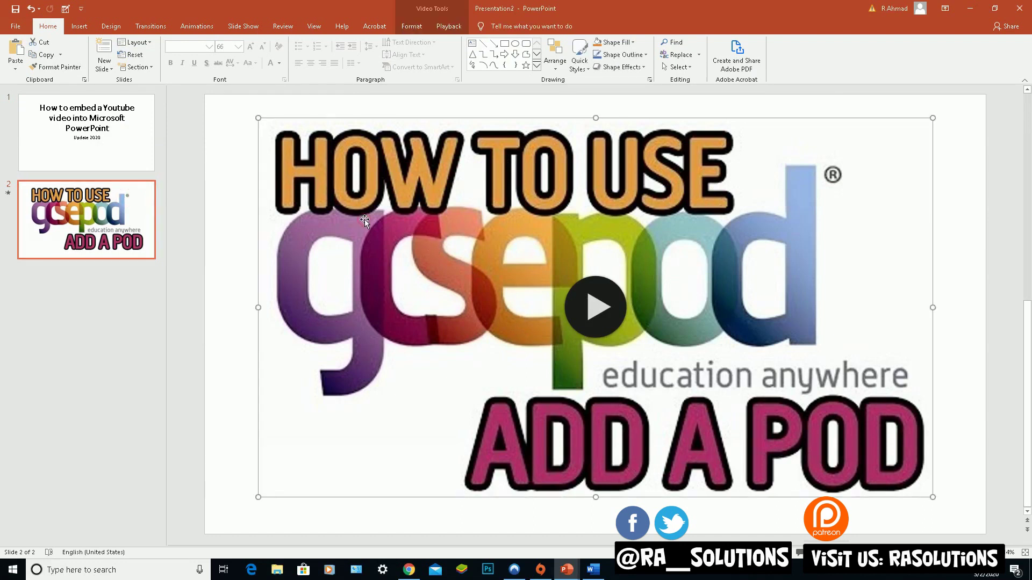
click(443, 31)
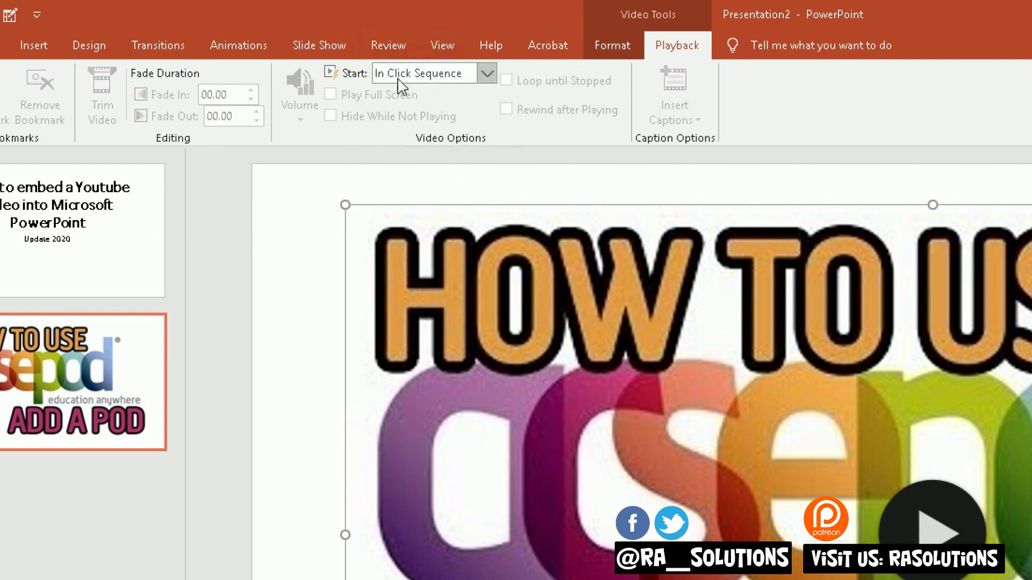
click(487, 73)
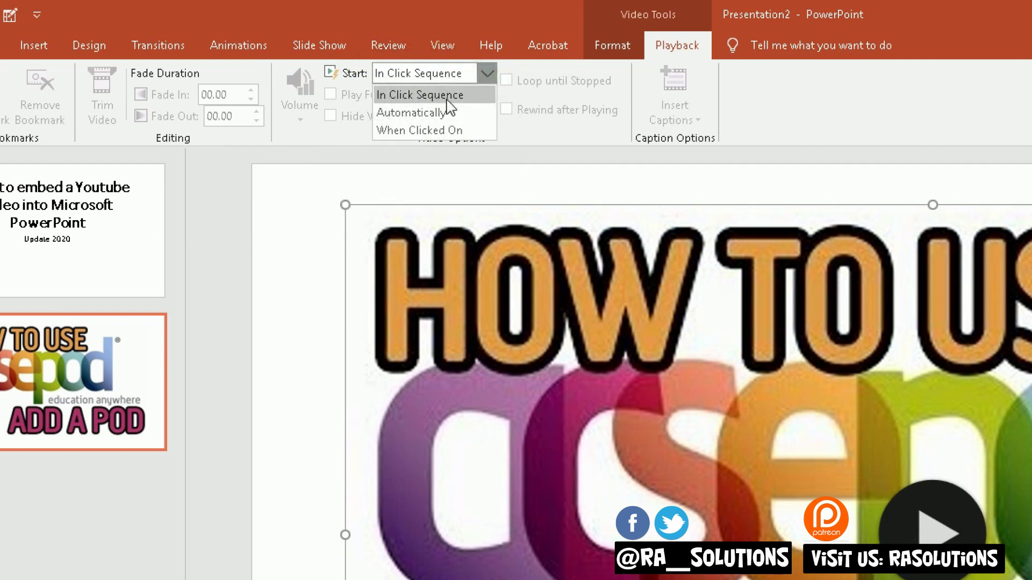
click(404, 113)
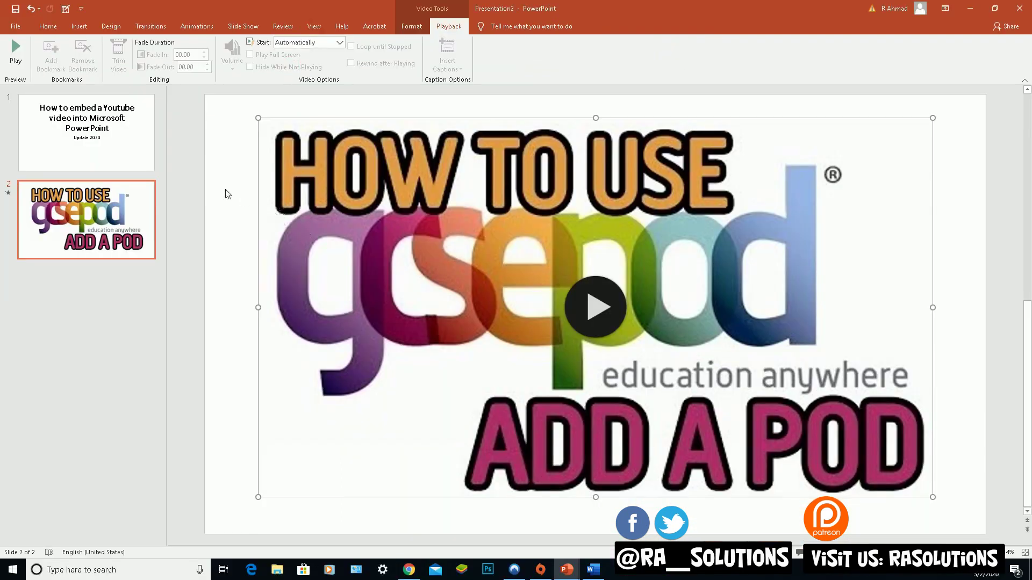
click(112, 127)
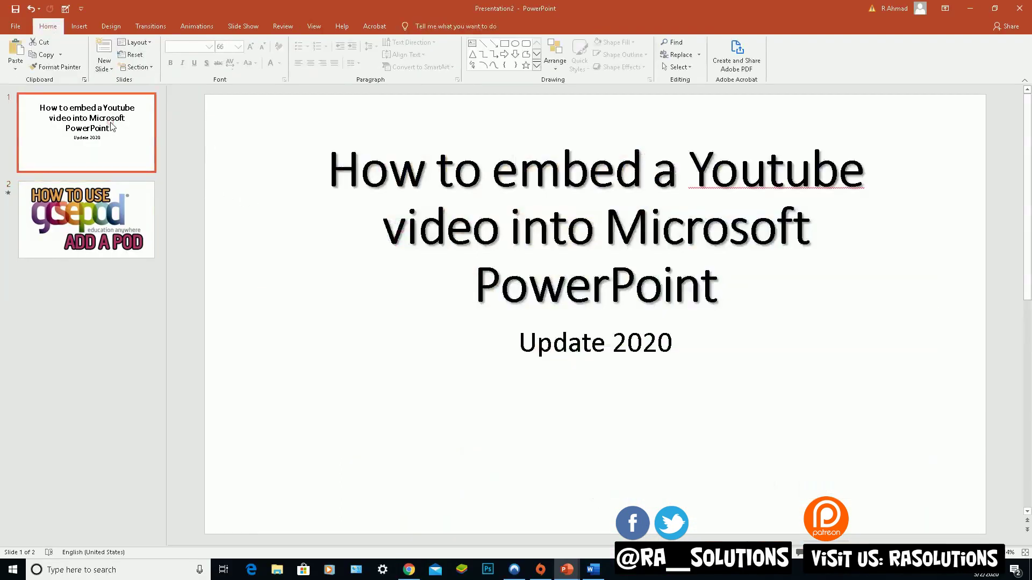
Run the slideshow with F5, let slide 2's video autoplay, pause it and exit
key(F5)
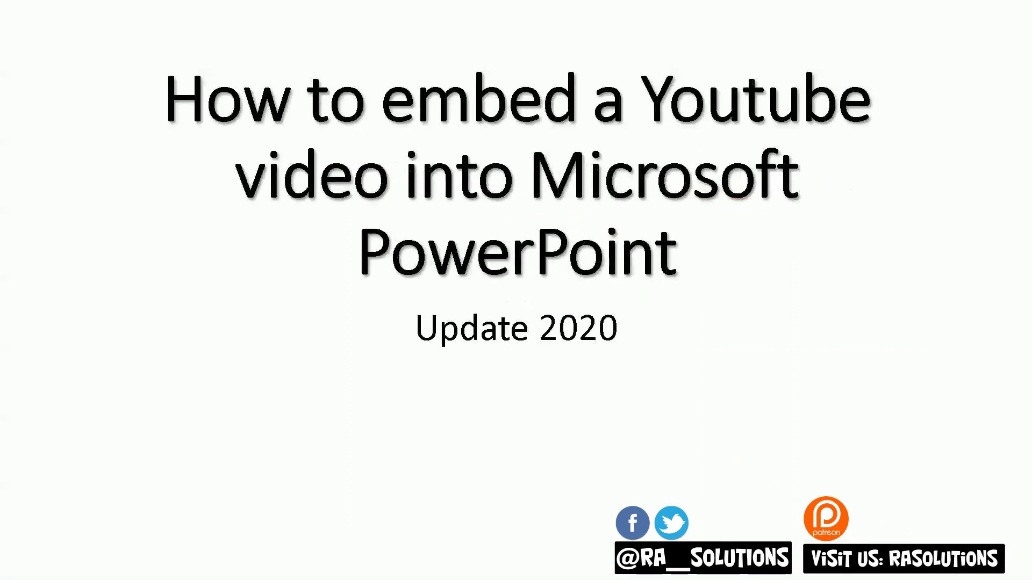
click(376, 293)
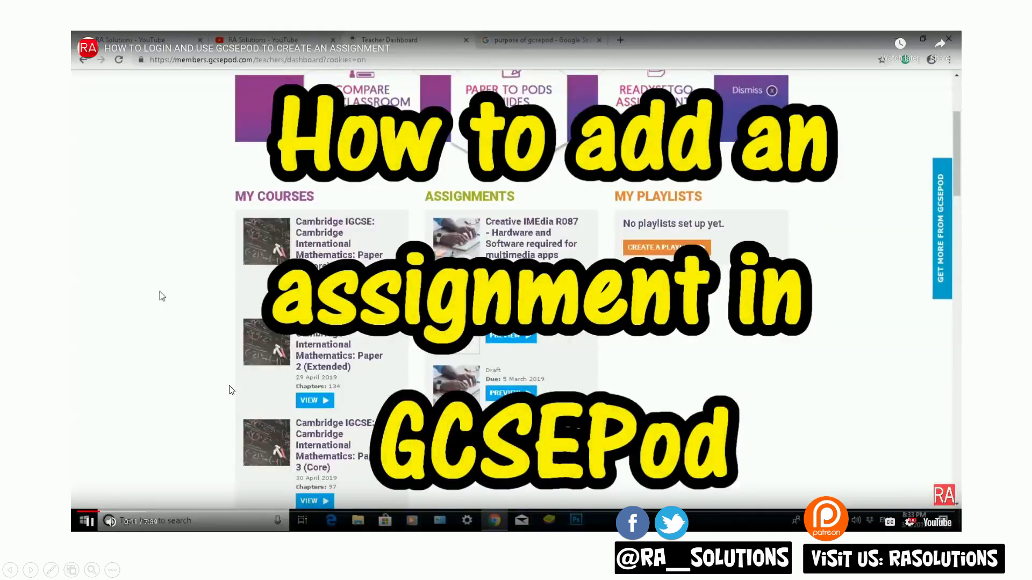
click(229, 386)
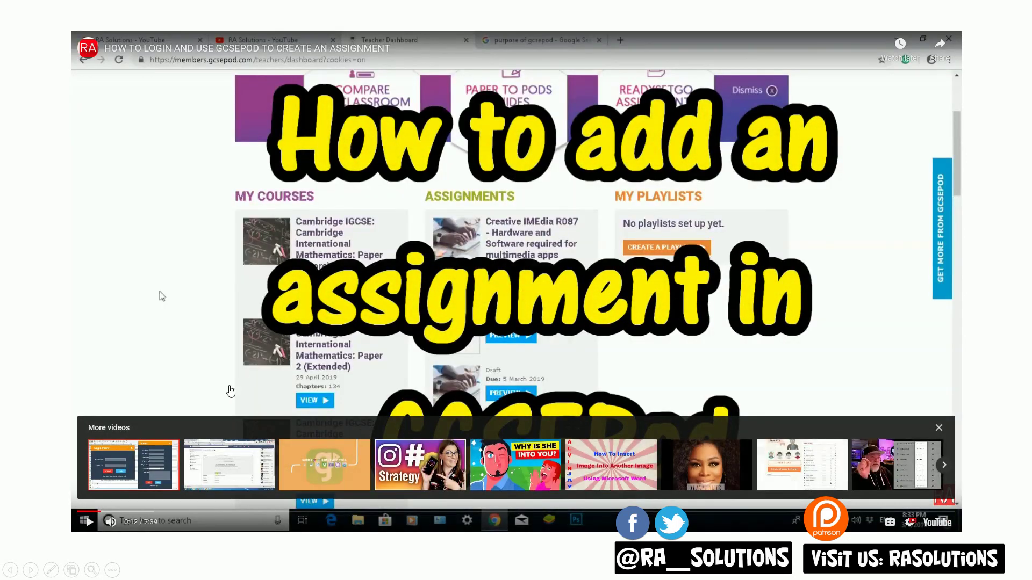
key(Escape)
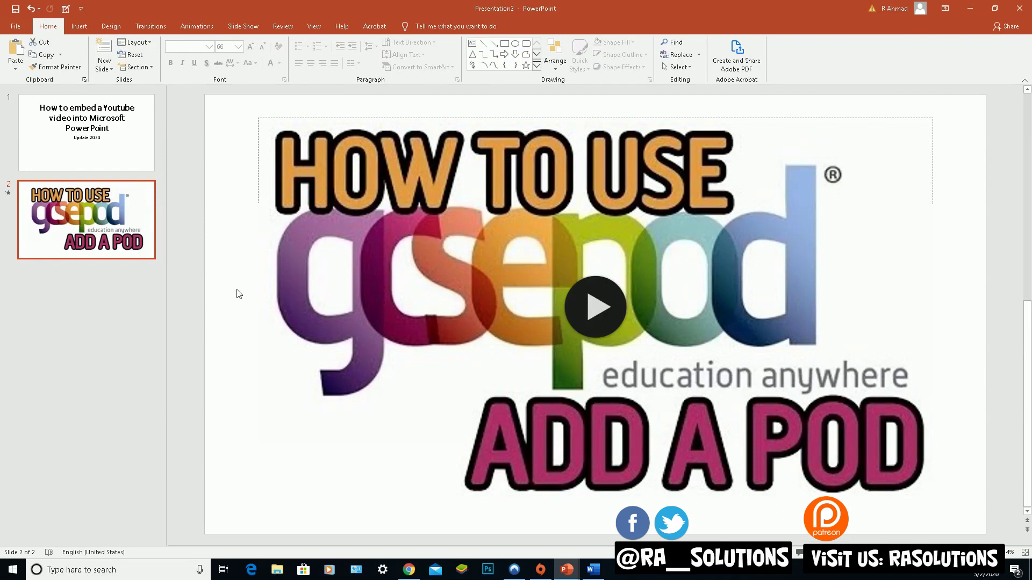
Confirm the video's Start stays Automatically and apply the black-framed shadow video style
click(79, 26)
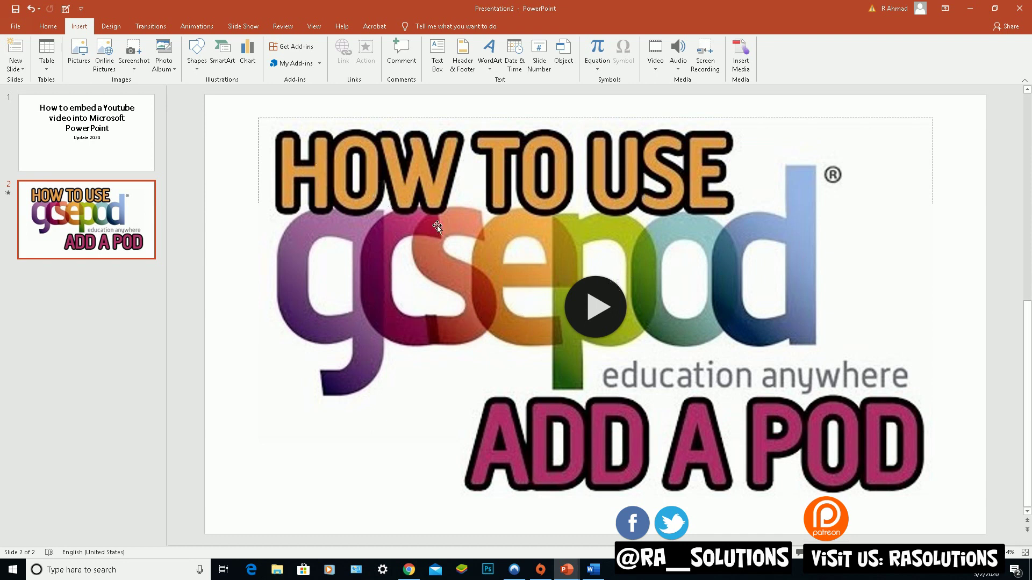
click(499, 257)
click(443, 28)
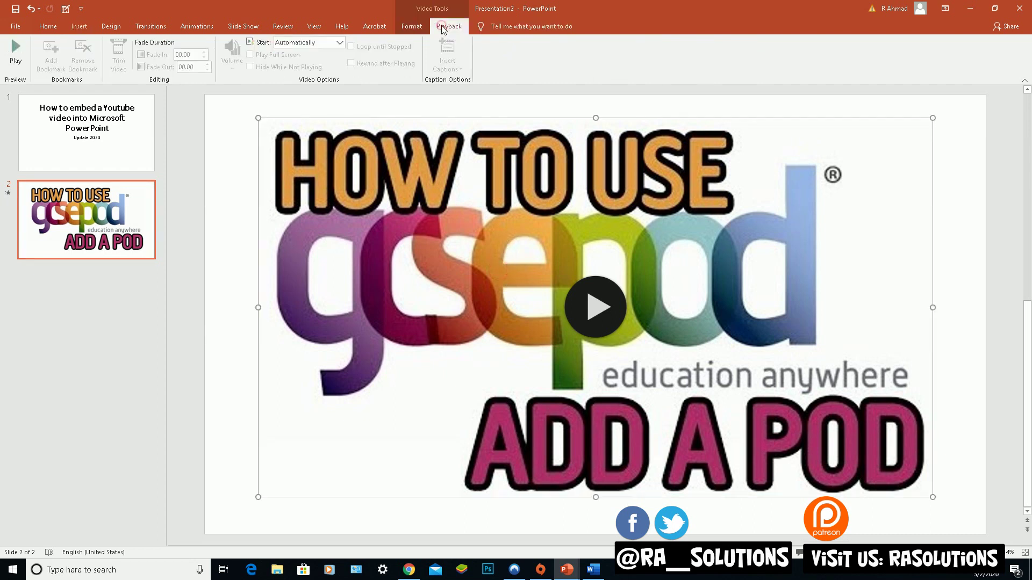
click(340, 43)
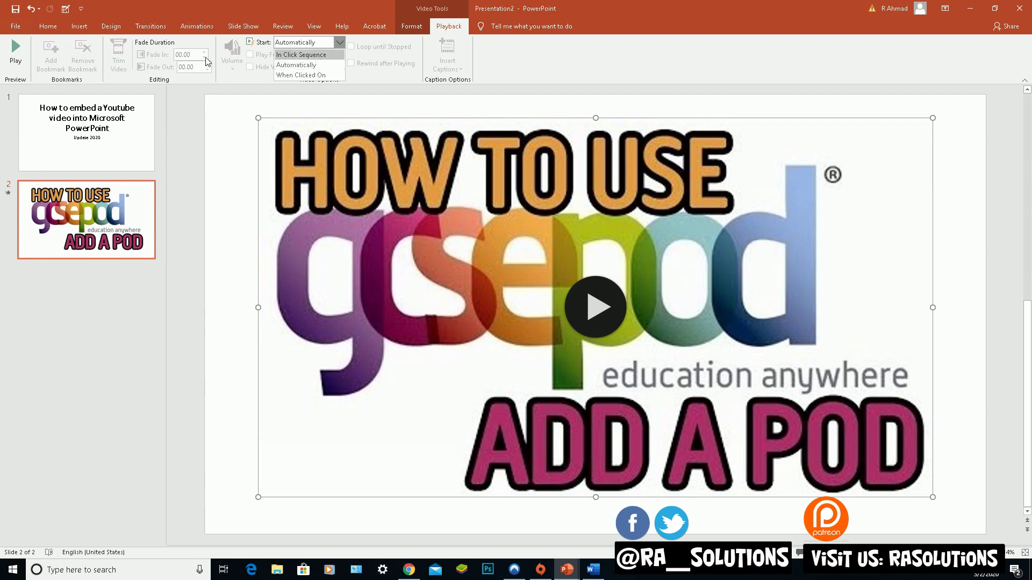
click(191, 58)
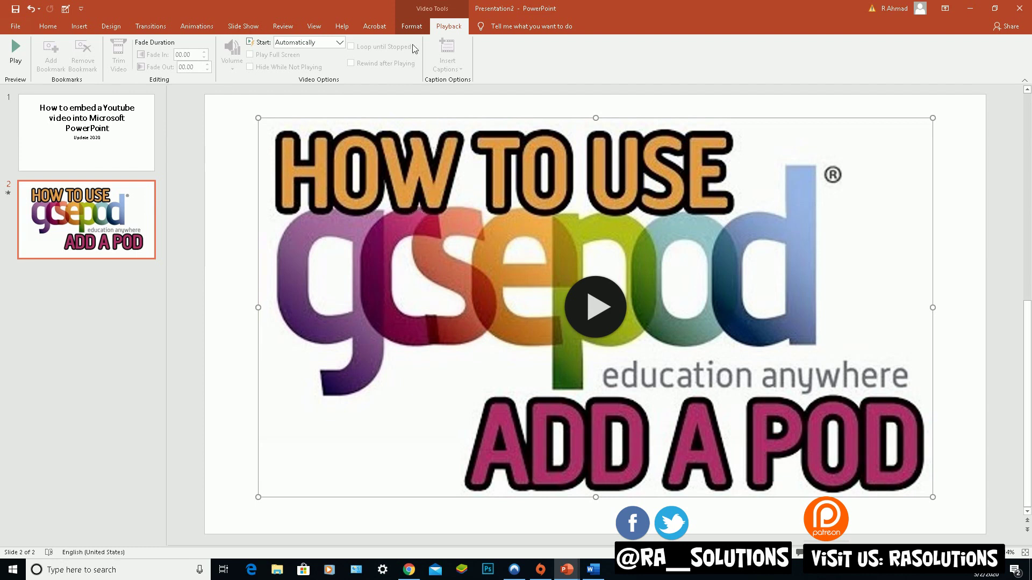
click(412, 25)
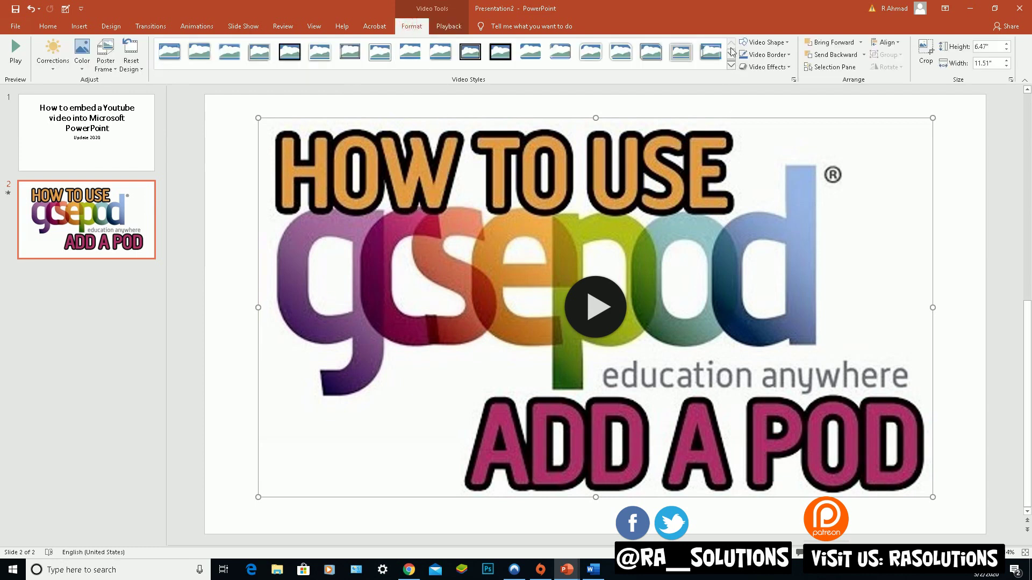
click(281, 50)
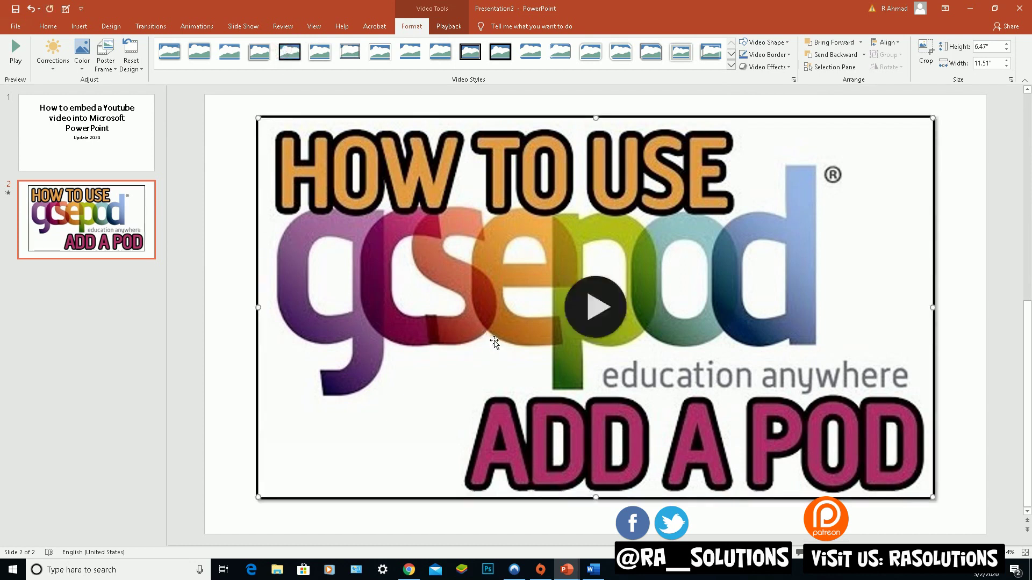
Nudge the framed video slightly left and start the slideshow from slide 2 with Shift+F5
drag(492, 339, 500, 337)
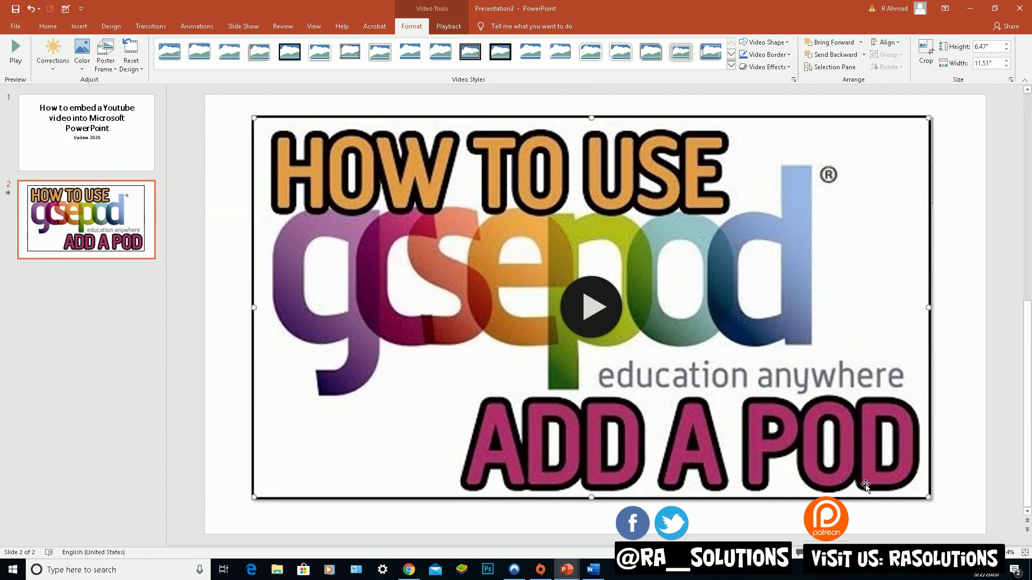
key(shift+F5)
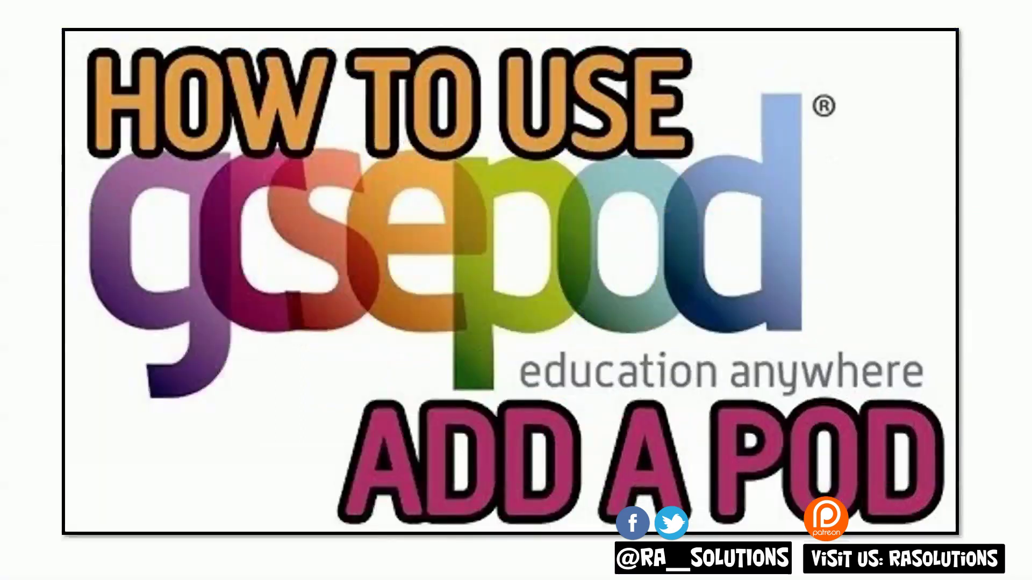
Play the video in the slide show, skipping ahead to about 1:02, 1:37 and 3:14
click(457, 340)
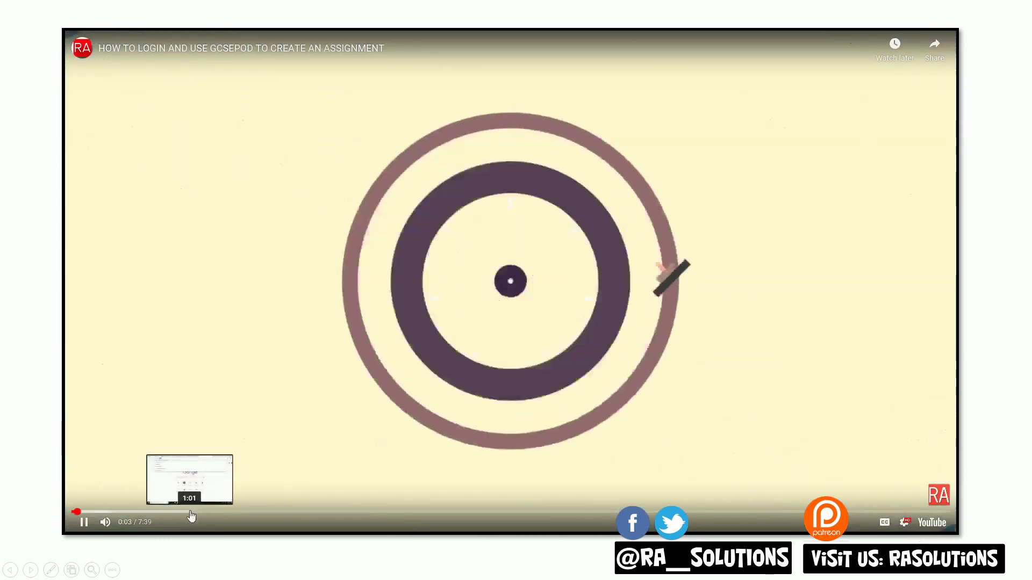
click(190, 511)
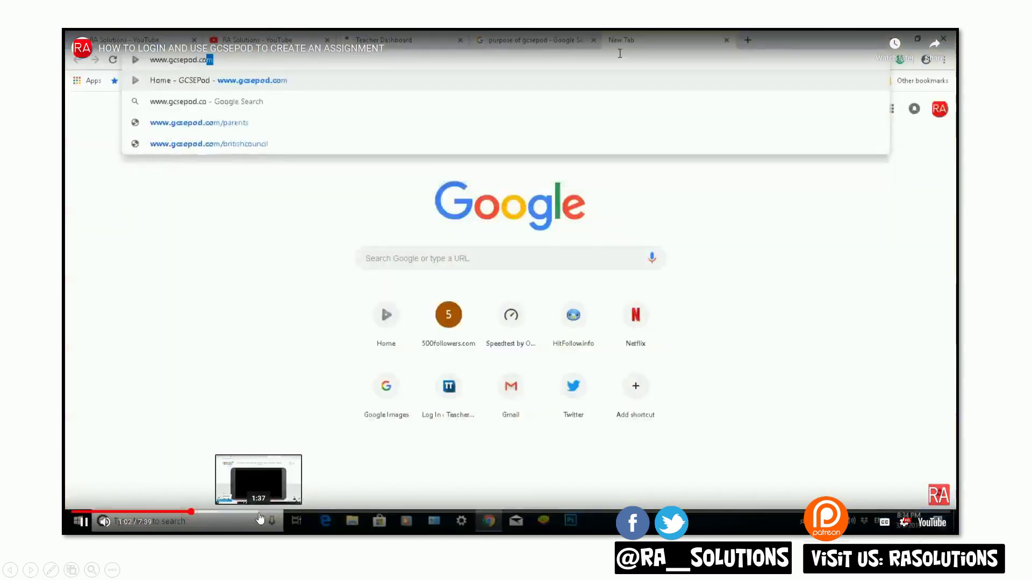
click(257, 513)
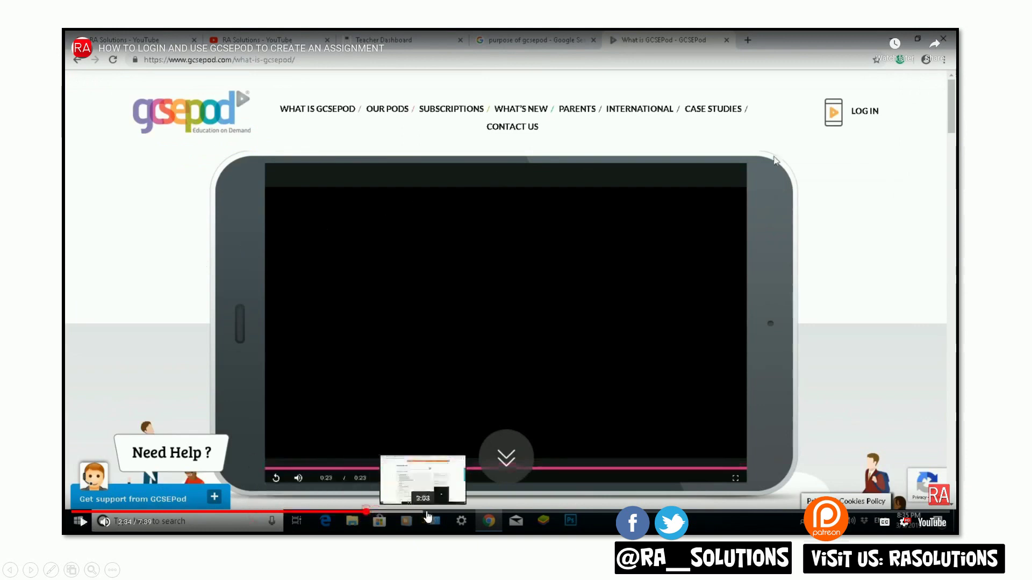
click(444, 513)
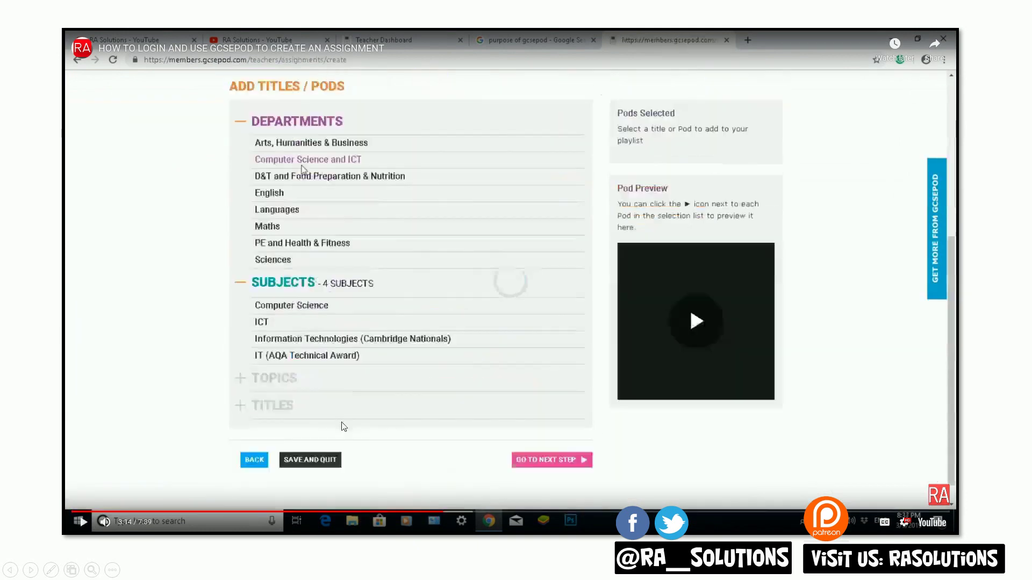
End the slide show, deselect the video on slide 2 and show the Insert tab
key(Right)
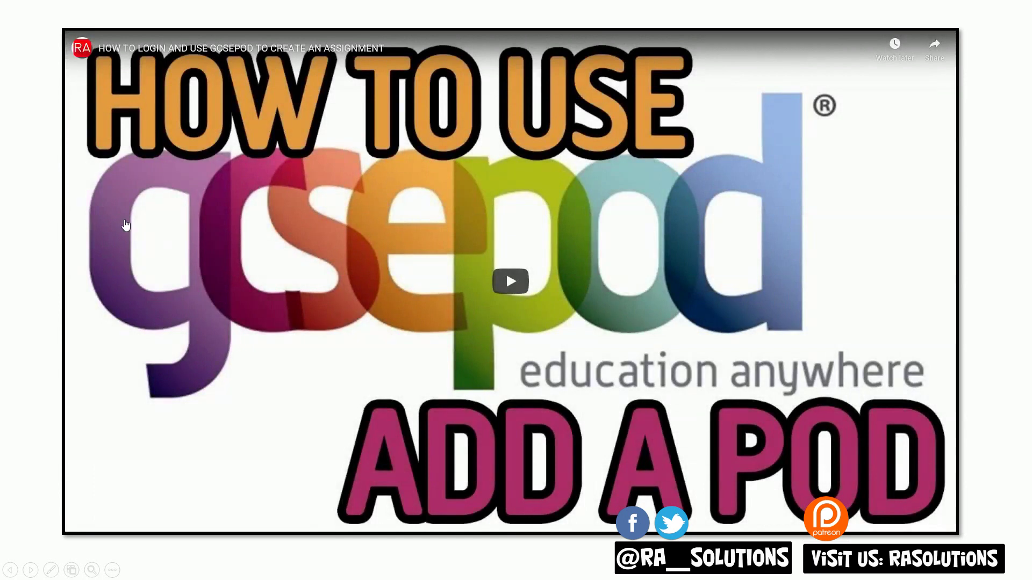
key(Escape)
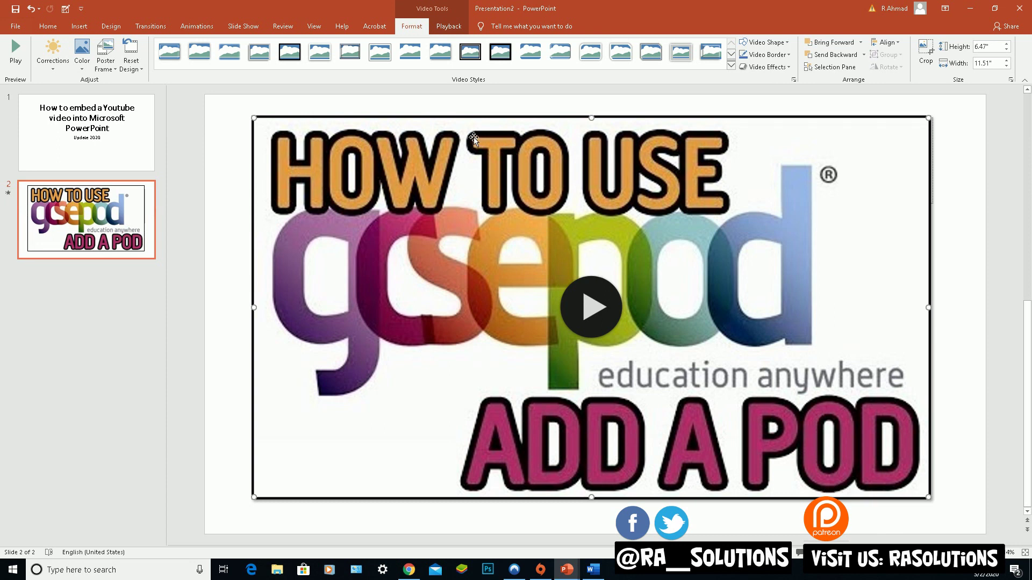
click(75, 277)
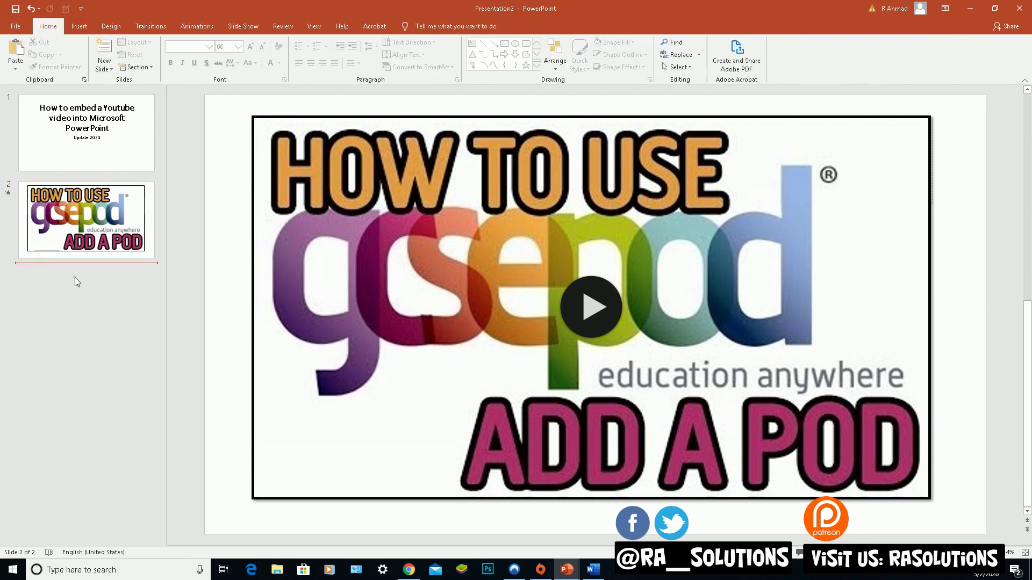
click(79, 26)
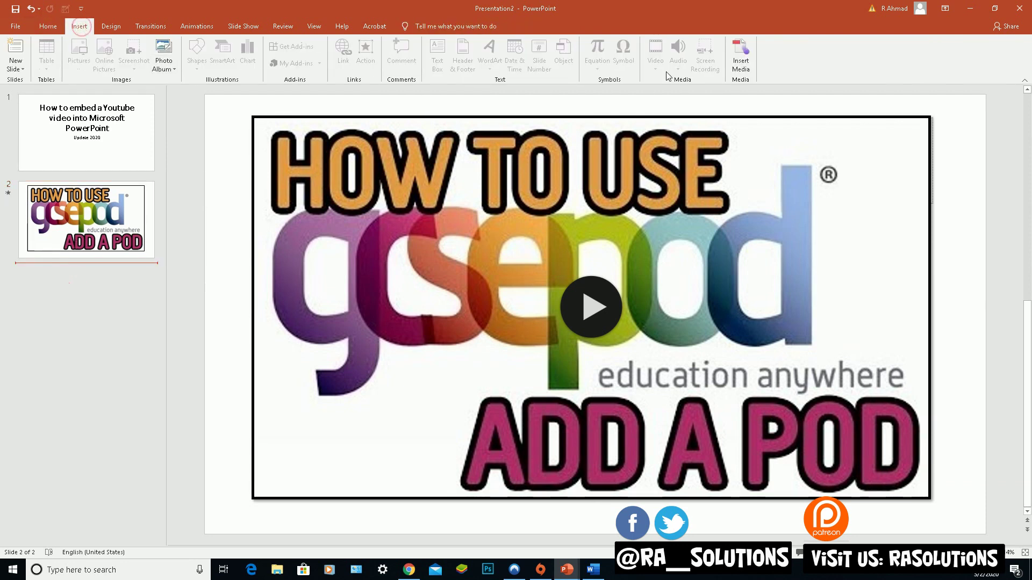